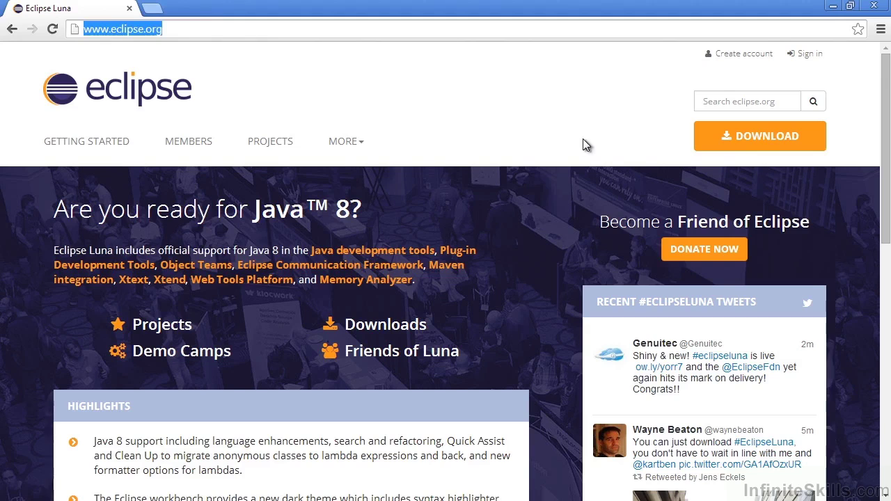
Step: Download the Windows 64 Bit package of Eclipse IDE for Java EE Developers from the Virginia Tech mirror
click(782, 140)
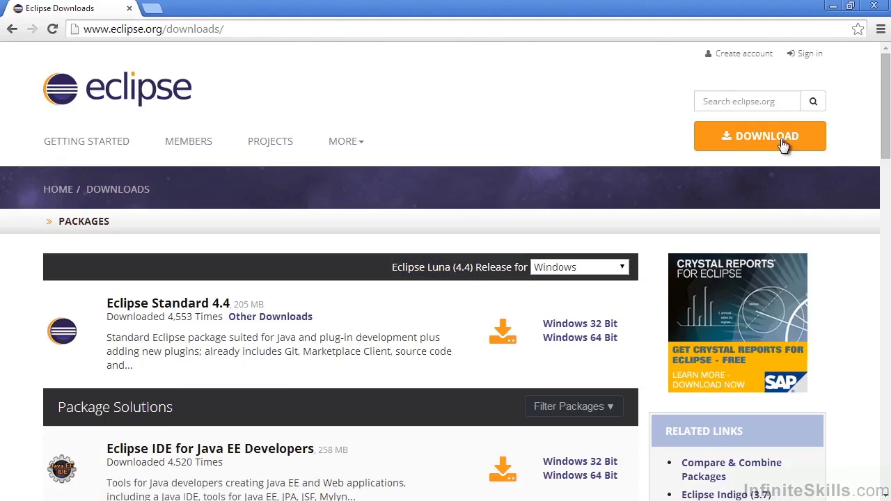
scroll(91, 328, down, 2)
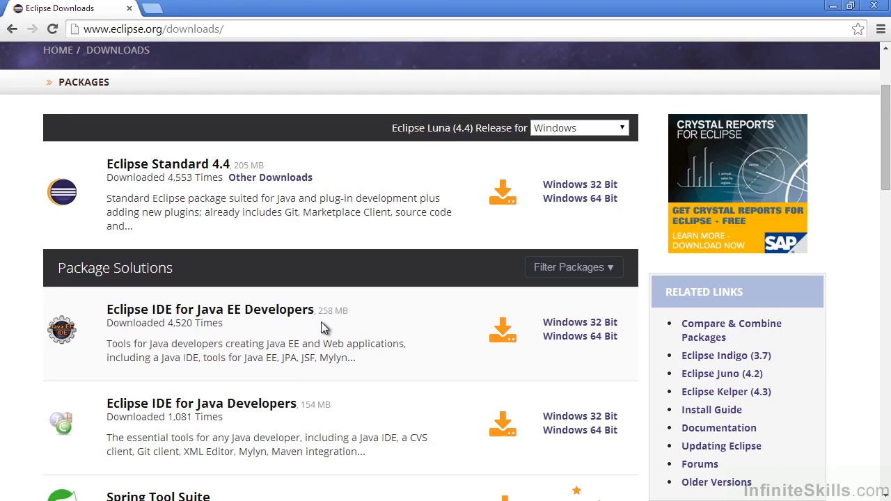
click(606, 342)
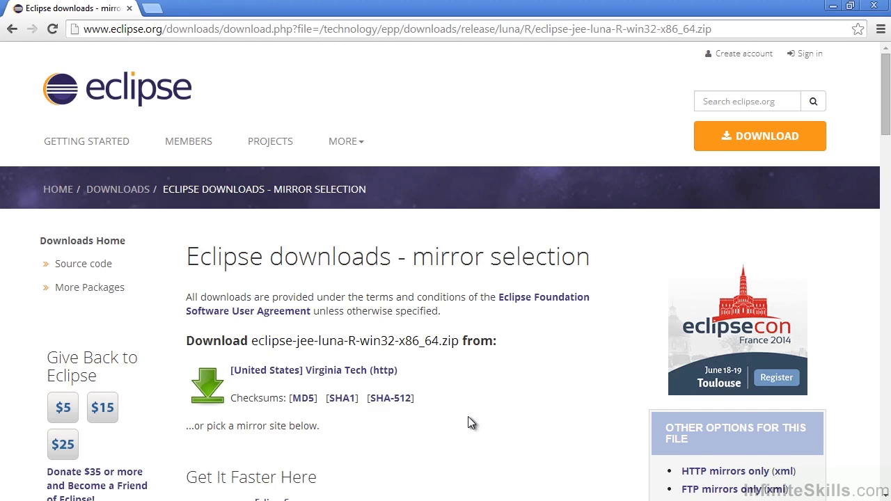
scroll(468, 417, down, 3)
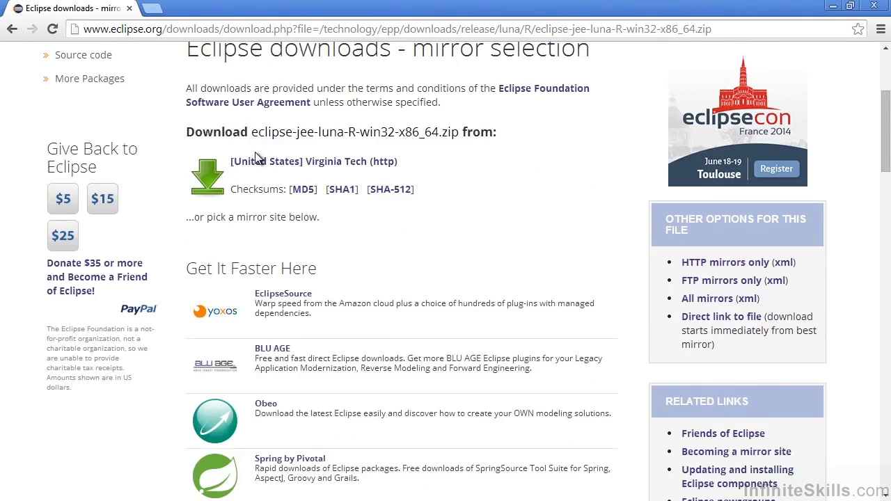
scroll(256, 156, up, 1)
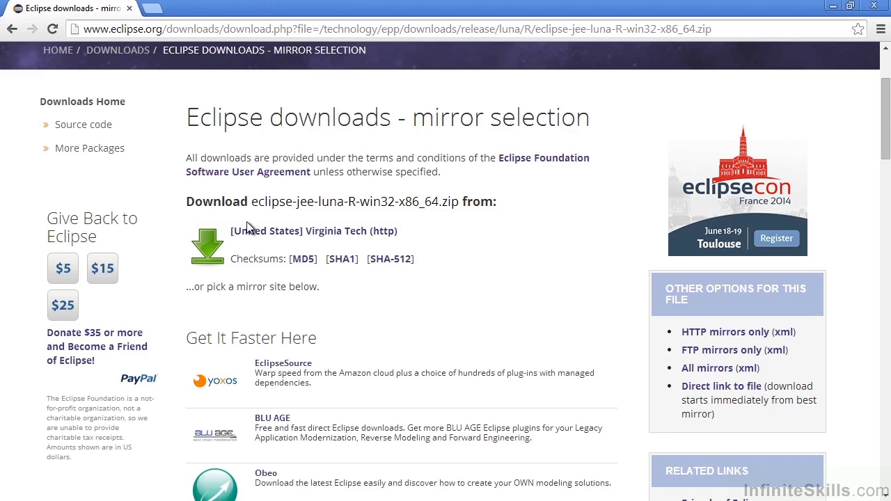
click(344, 237)
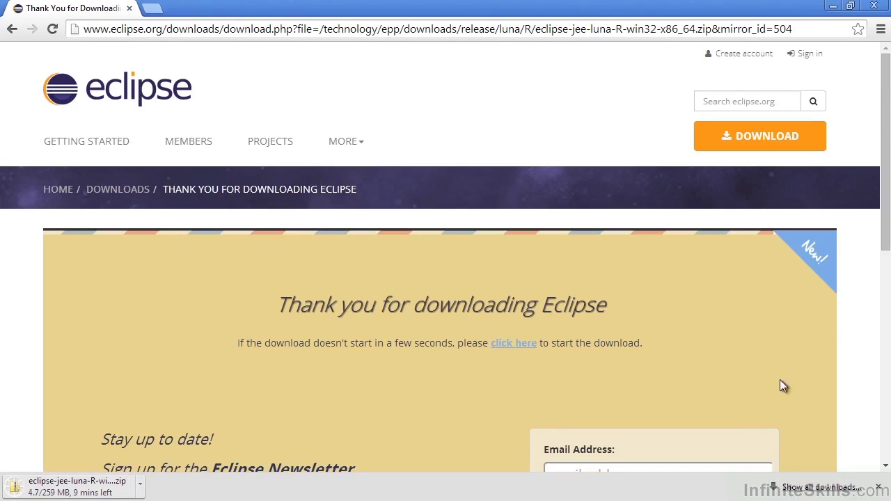
scroll(860, 258, down, 3)
scroll(868, 271, down, 1)
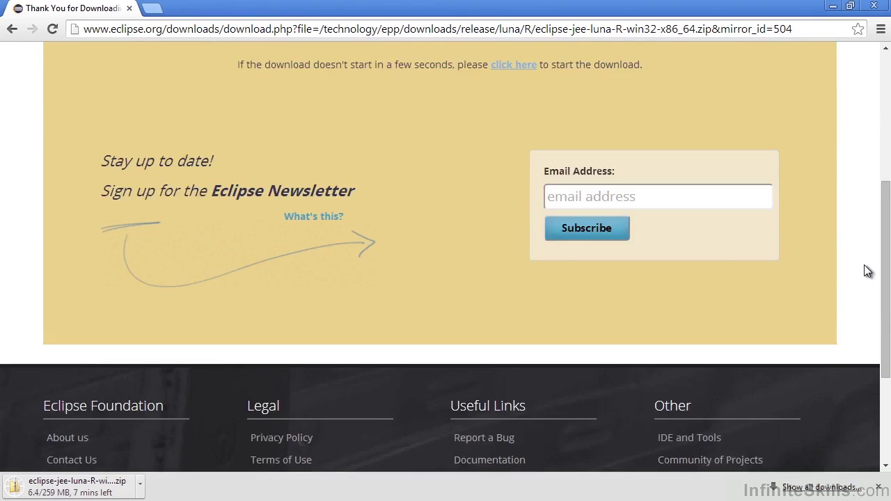
scroll(868, 271, up, 4)
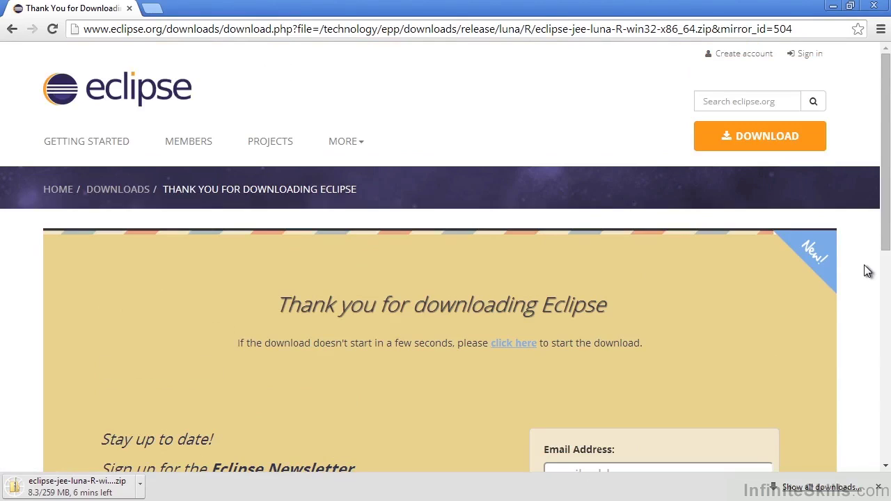
scroll(867, 271, down, 4)
scroll(867, 272, down, 3)
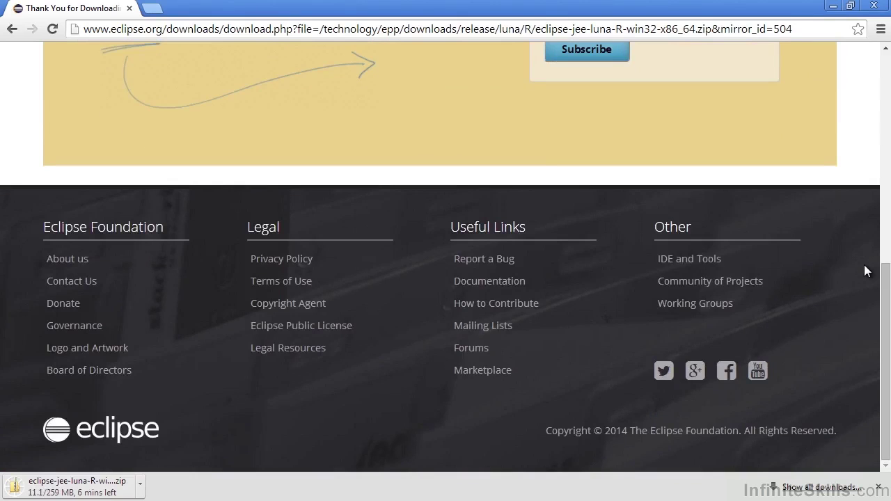
scroll(867, 271, up, 8)
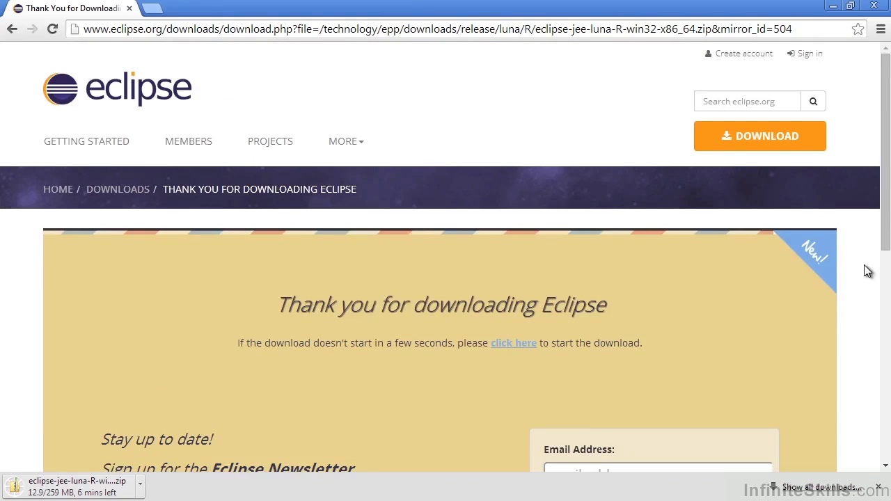
scroll(868, 271, down, 6)
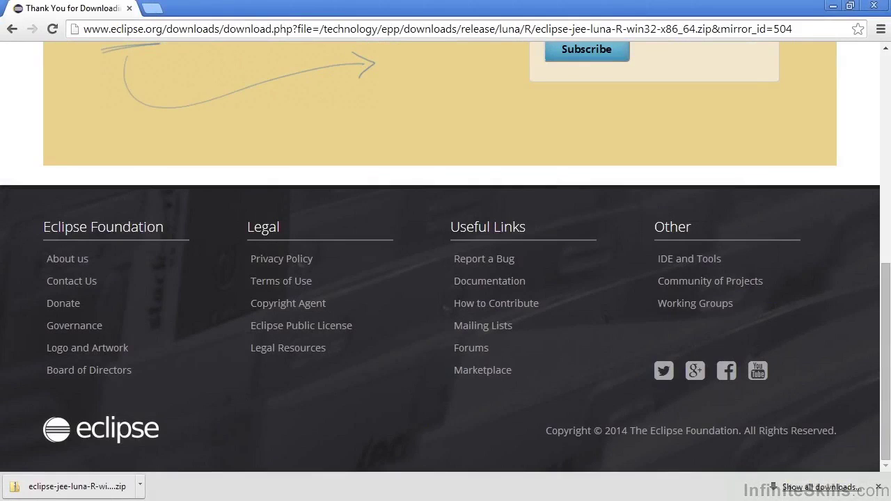
Step: Show the downloaded Eclipse zip in its folder and arrange the Downloads and Local Disk (C:) windows side by side
click(140, 485)
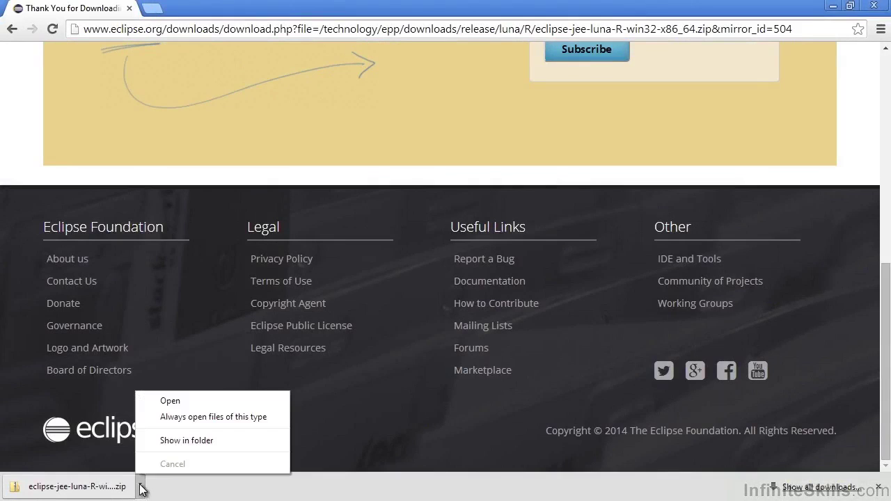
click(171, 441)
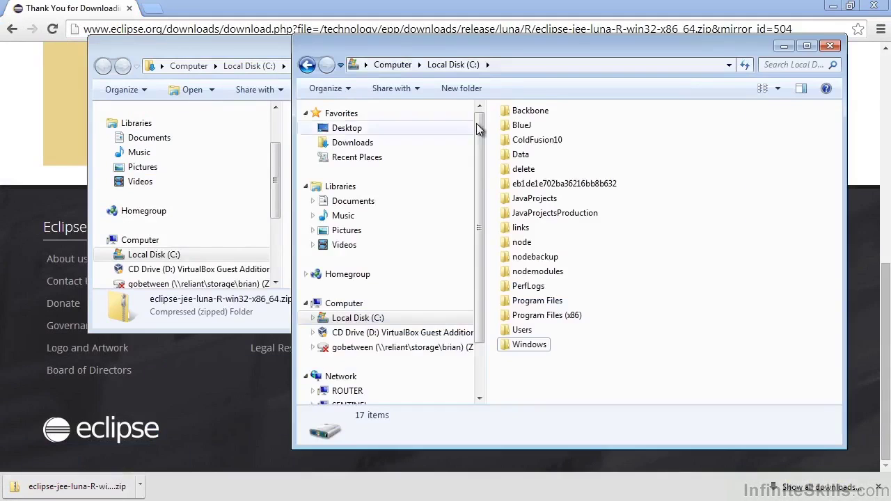
drag(479, 43, 524, 26)
drag(321, 46, 256, 72)
drag(702, 173, 410, 172)
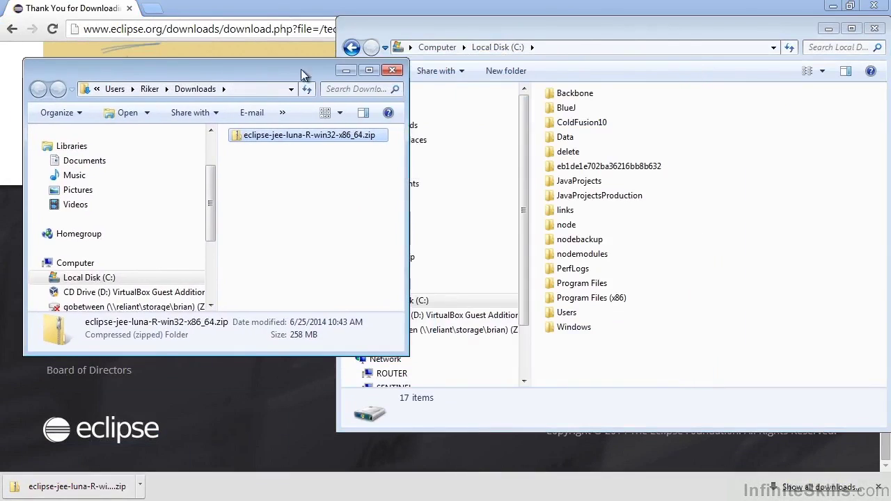
drag(301, 69, 282, 76)
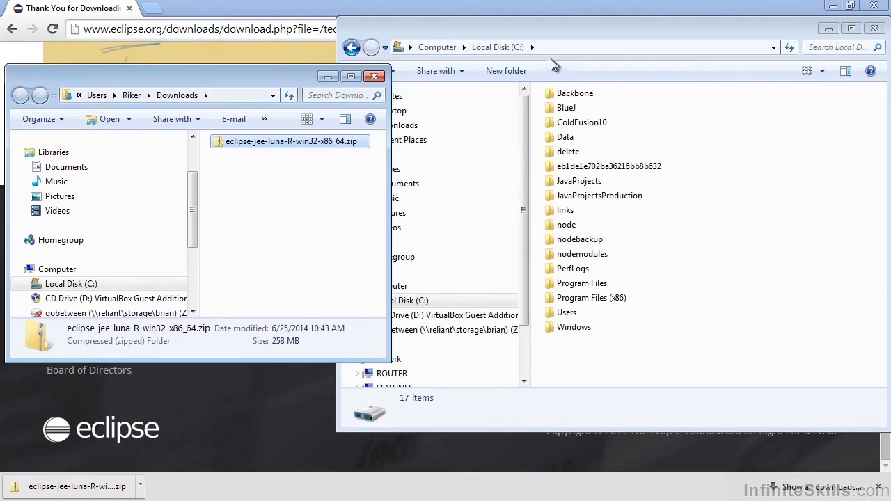
Step: Move eclipse-jee-luna-R-win32-x86_64.zip from Downloads to the root of Local Disk (C:) and close the Downloads window
click(648, 344)
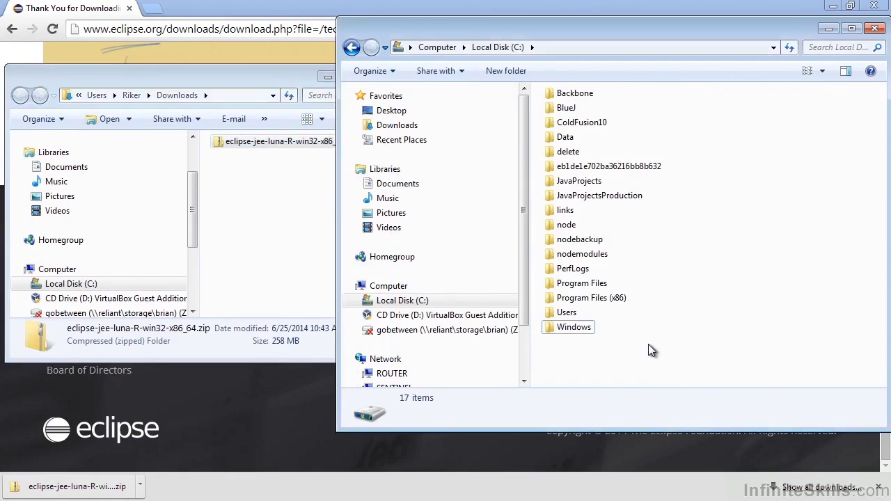
right_click(569, 353)
click(562, 350)
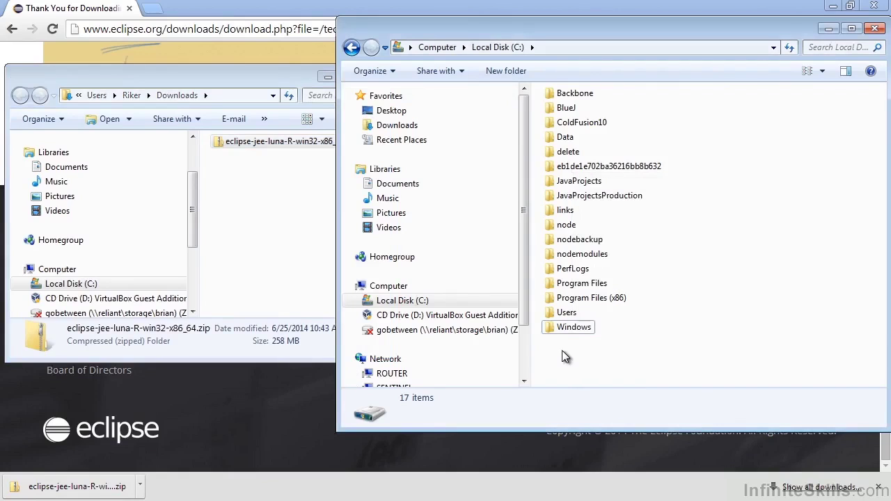
right_click(249, 148)
drag(228, 146, 602, 362)
click(644, 411)
click(374, 77)
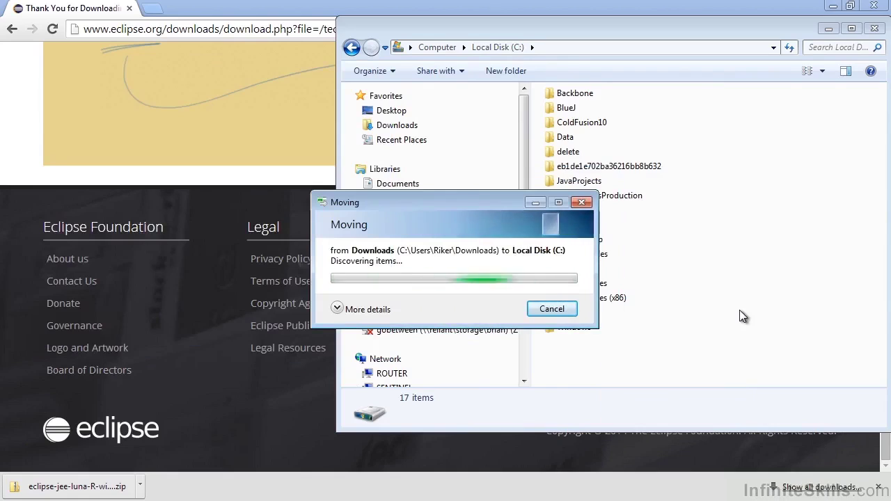
Step: Extract the Eclipse zip file to the folder C:\Eclipse_Luna
drag(616, 341, 630, 363)
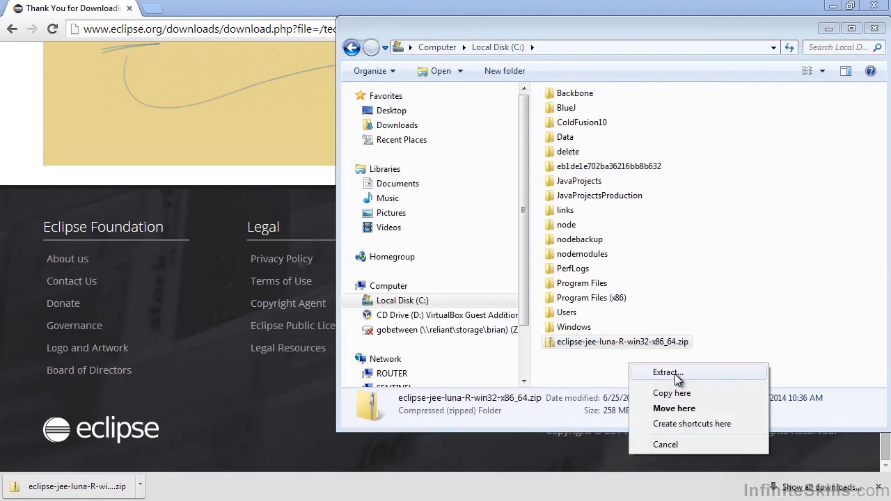
click(674, 374)
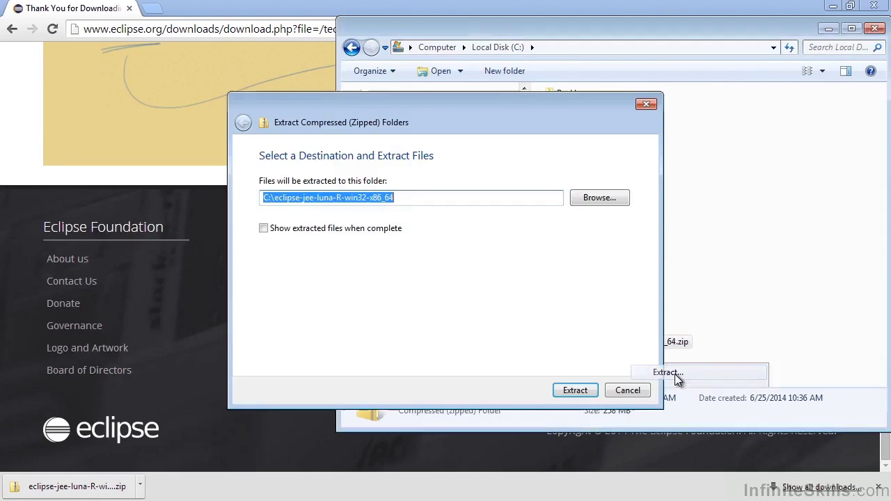
click(413, 202)
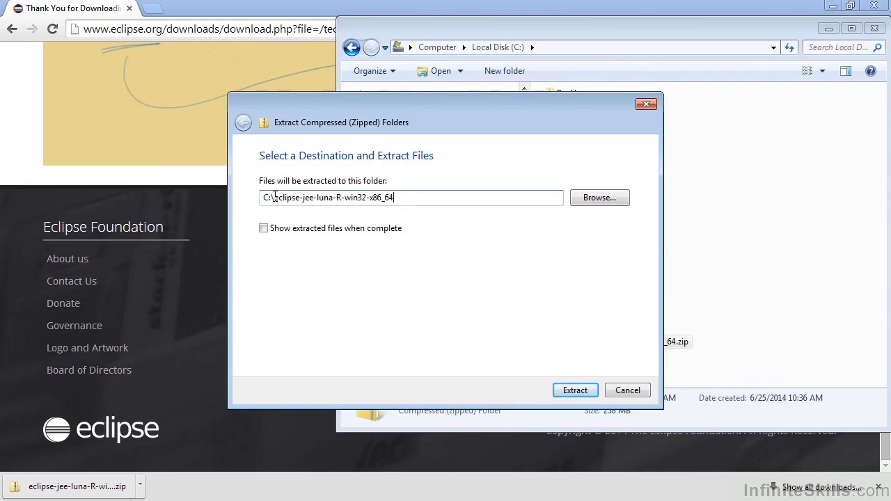
drag(275, 198, 387, 199)
text(Eclipse_Luna)
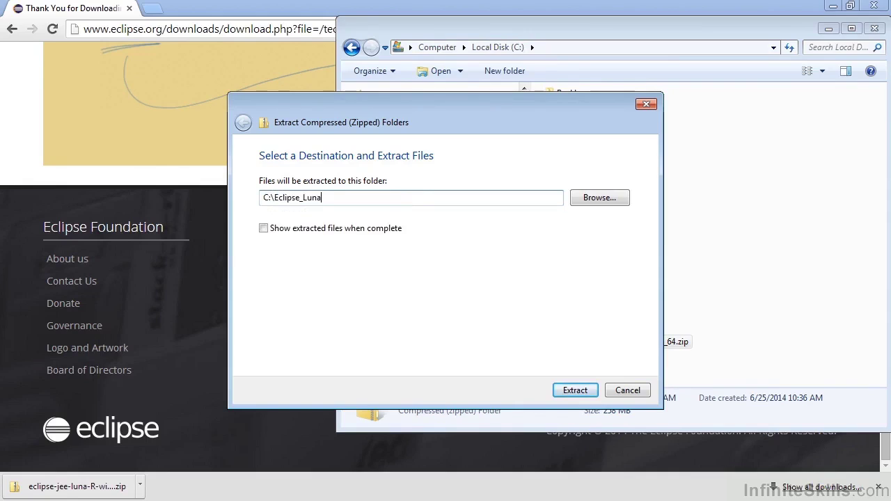
click(584, 389)
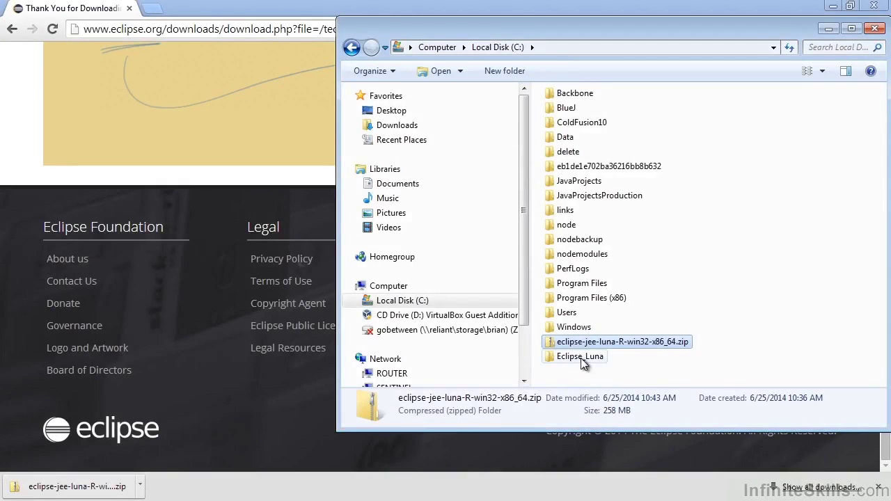
Step: Open the eclipse folder inside Eclipse_Luna and pin eclipse.exe to the taskbar
double_click(583, 359)
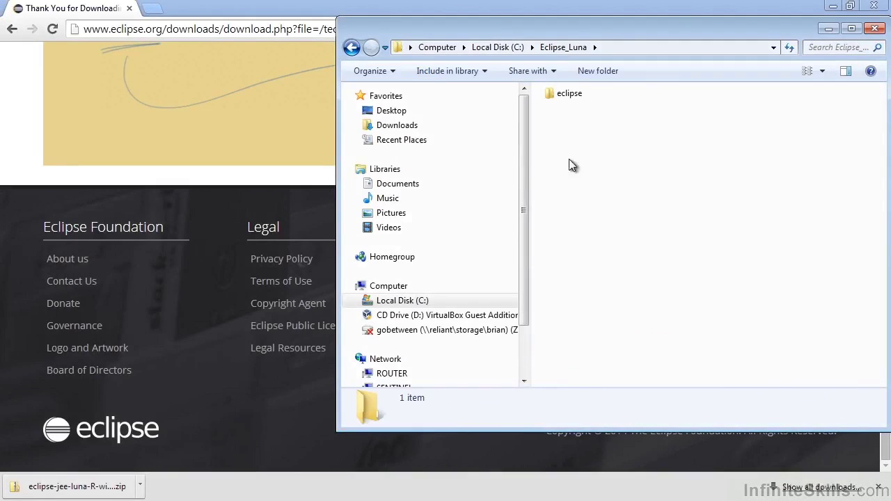
double_click(563, 96)
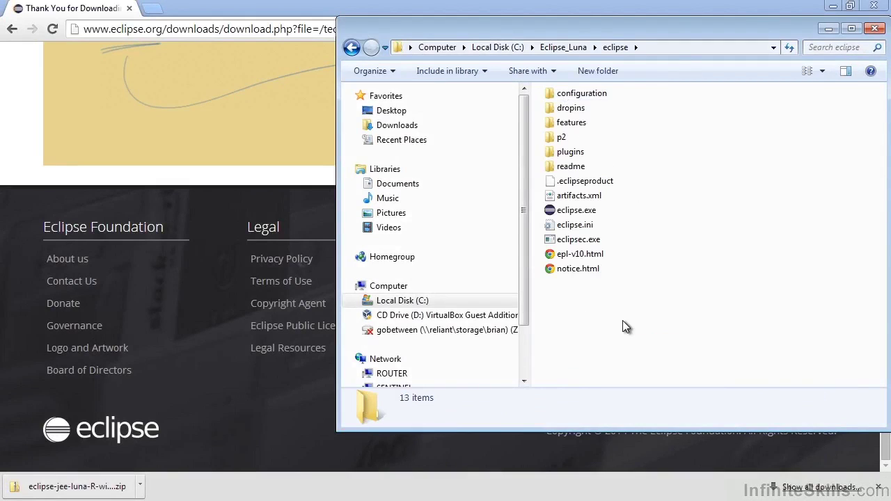
right_click(594, 218)
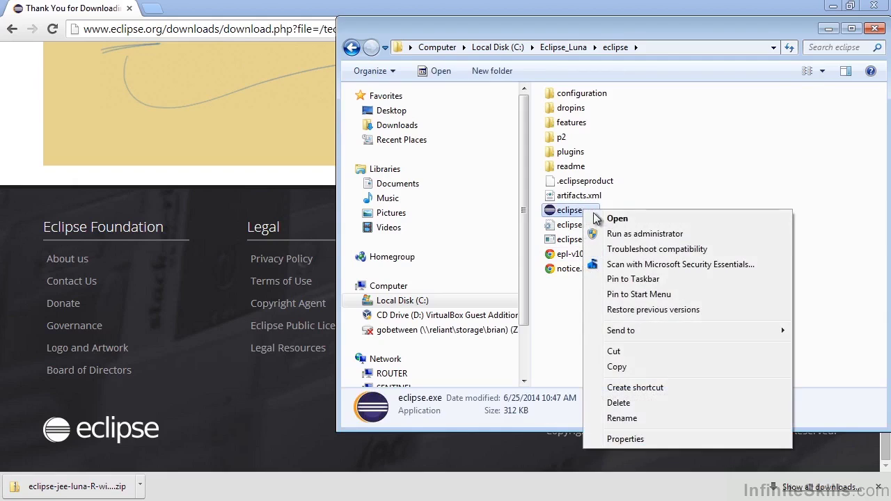
click(640, 282)
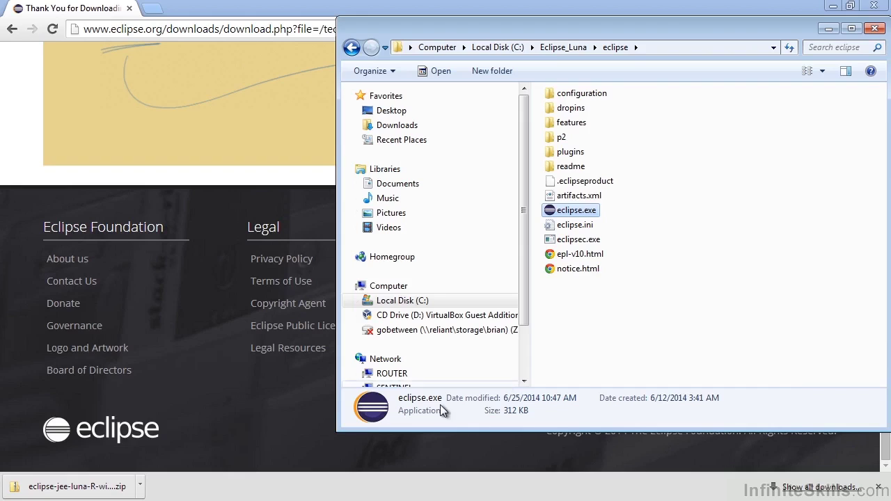
Step: Run eclipse.exe with the always-ask security prompt turned off, and minimize the browser and folder windows
click(602, 220)
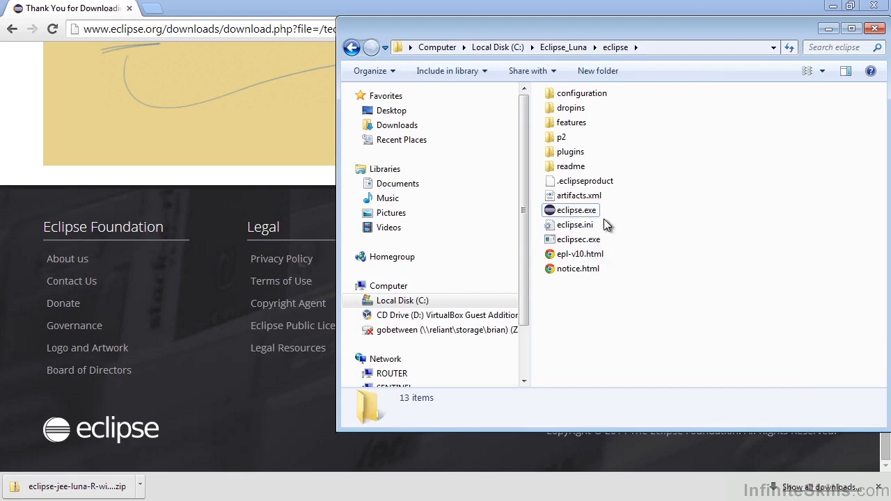
double_click(562, 214)
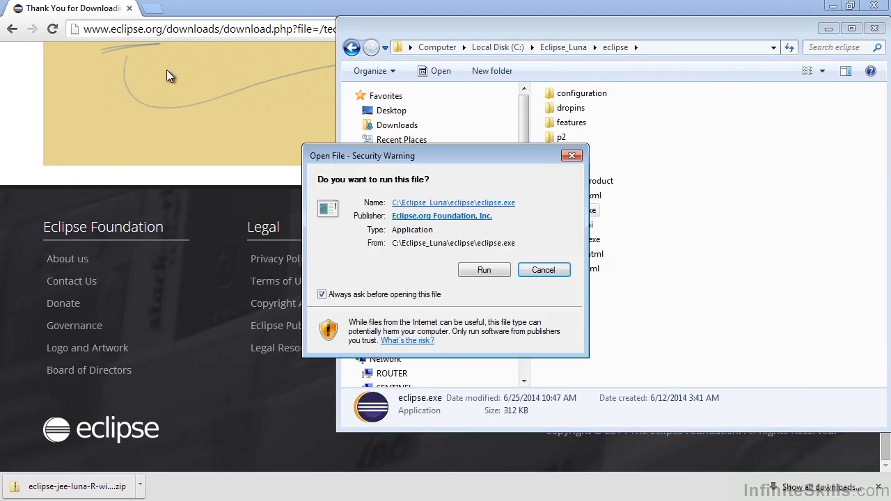
click(388, 297)
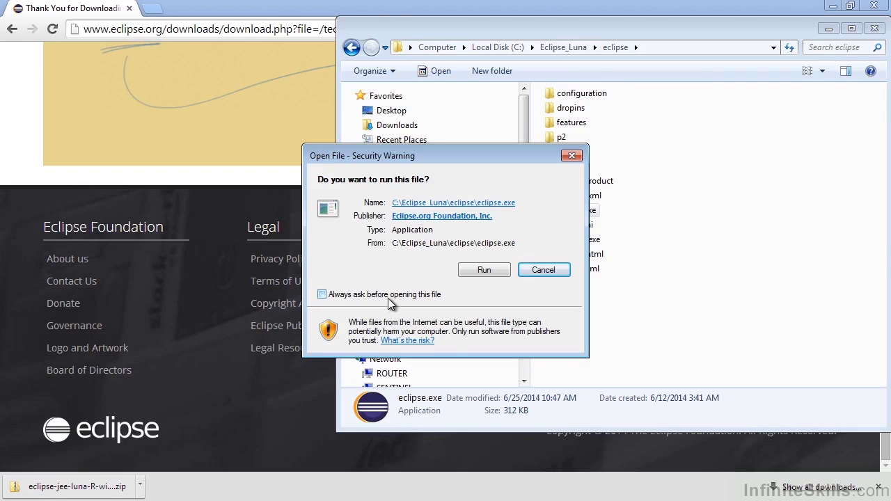
click(490, 269)
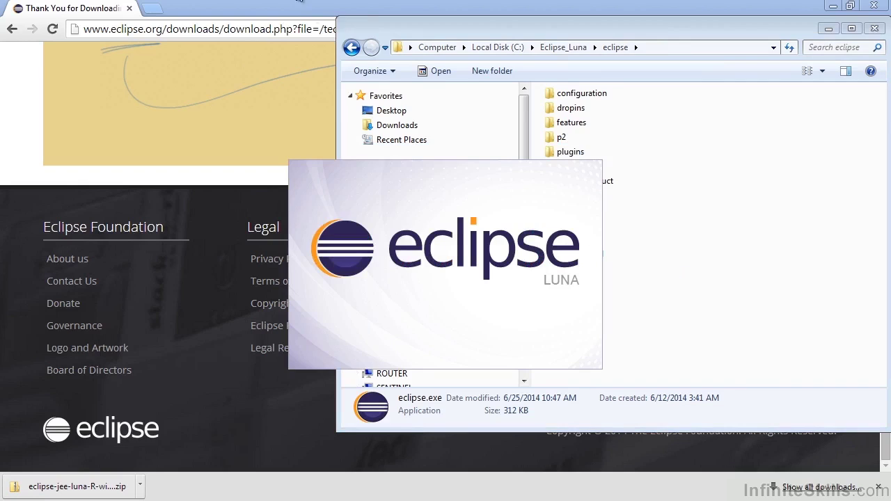
click(835, 5)
click(829, 29)
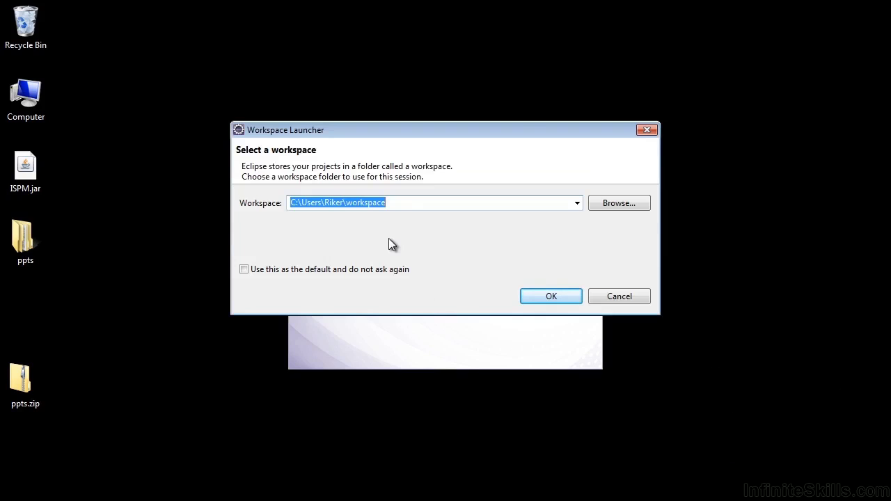
Step: Browse to the JavaProjects folder on the C: drive and choose it as the Eclipse workspace
click(578, 204)
click(606, 212)
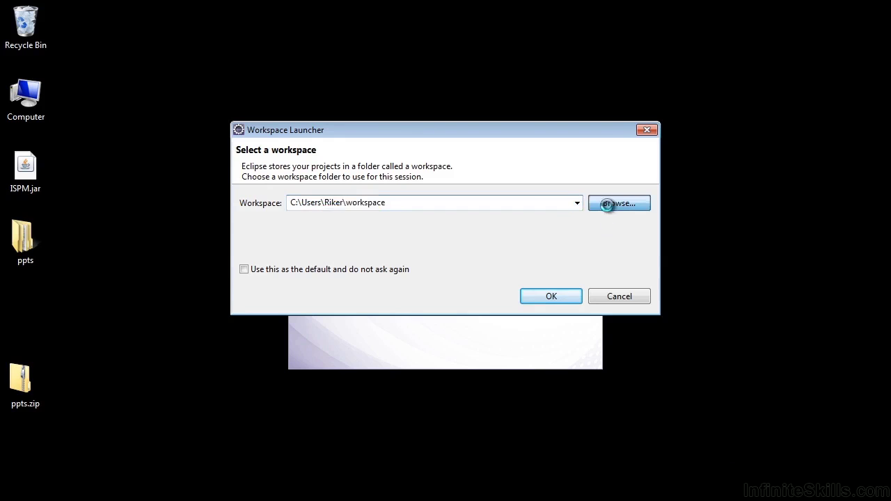
click(607, 205)
drag(538, 260, 538, 270)
click(353, 248)
click(361, 248)
scroll(392, 256, down, 3)
scroll(441, 259, up, 1)
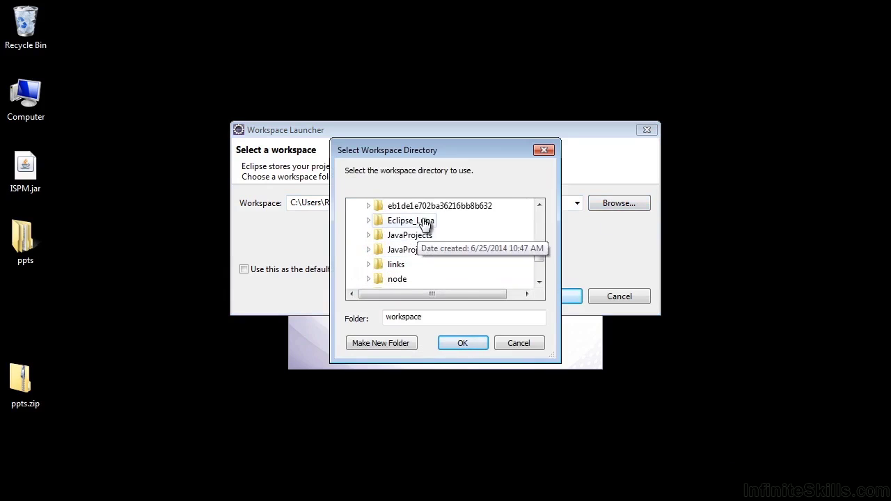
double_click(415, 236)
click(461, 344)
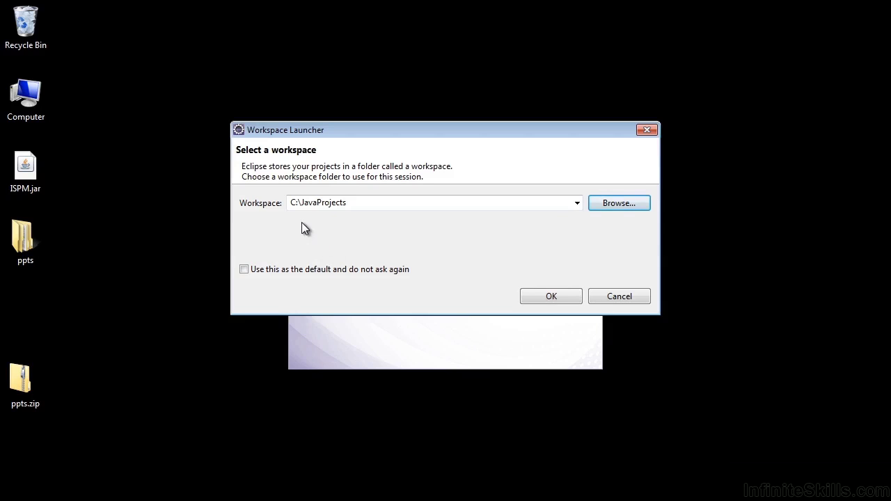
Step: Make C:\JavaProjects the default workspace without asking again, launch Eclipse with it, and go from the Welcome page to the workbench
click(295, 273)
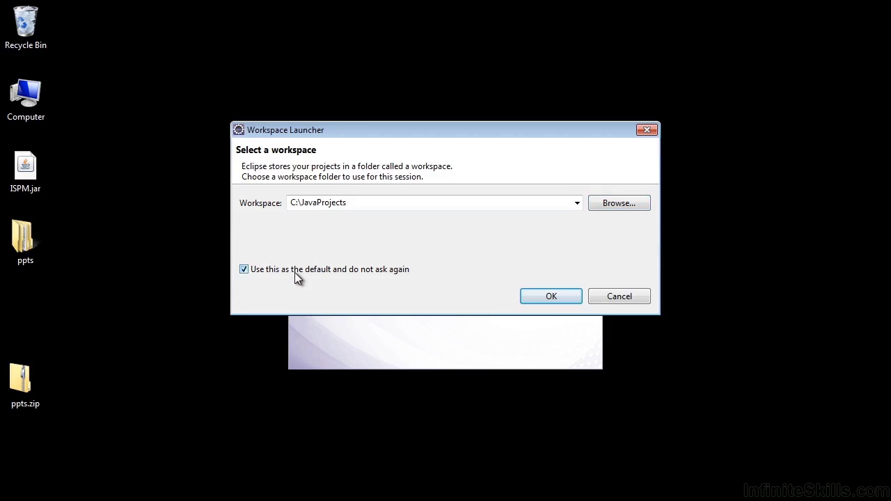
click(551, 297)
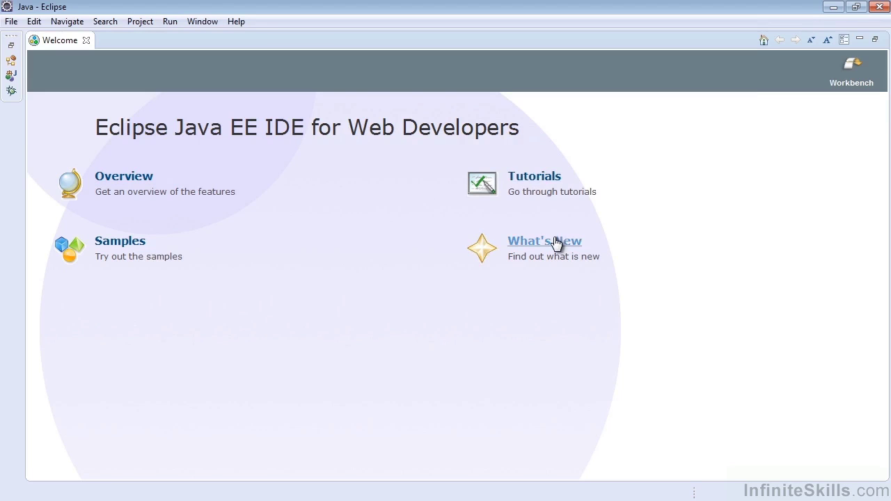
click(856, 70)
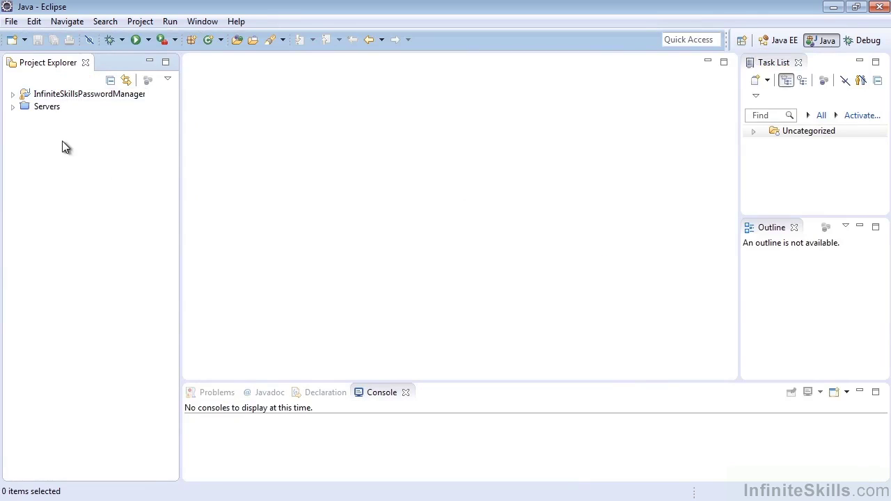
Step: Remove the InfiniteSkillsPasswordManager project from the workspace, keeping its contents on disk, and narrow the Project Explorer slightly
right_click(71, 96)
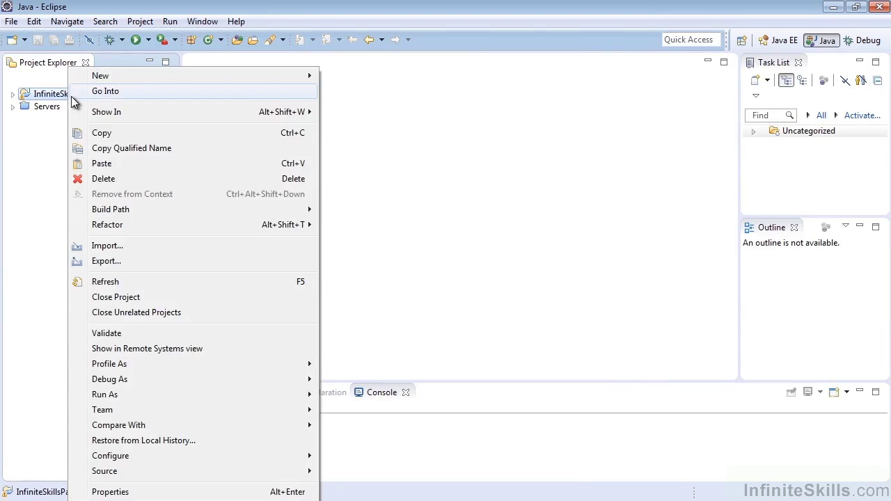
click(101, 179)
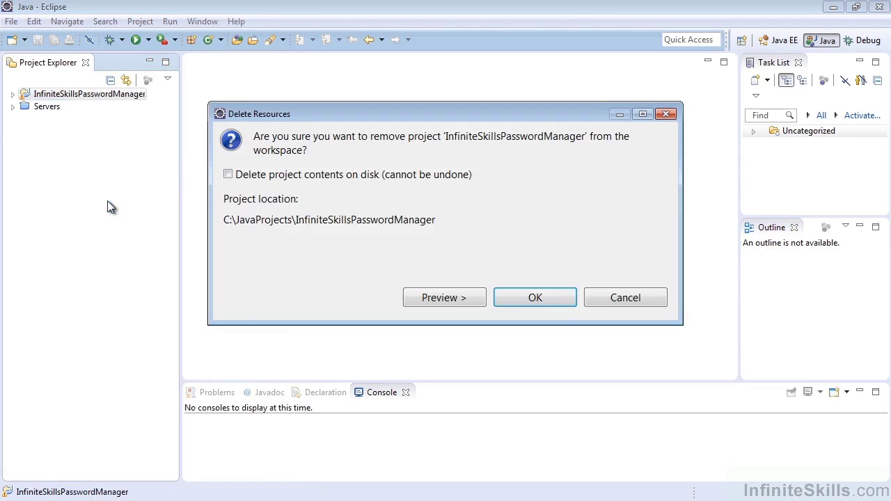
click(534, 298)
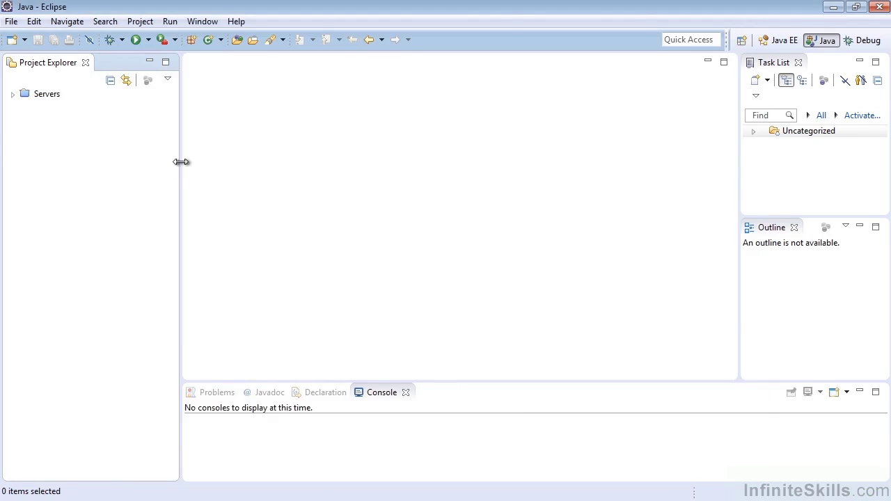
drag(180, 170, 162, 174)
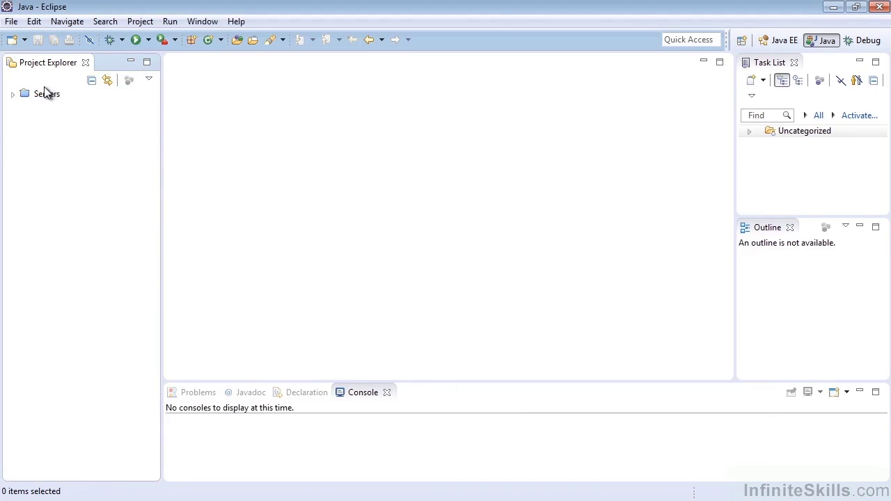